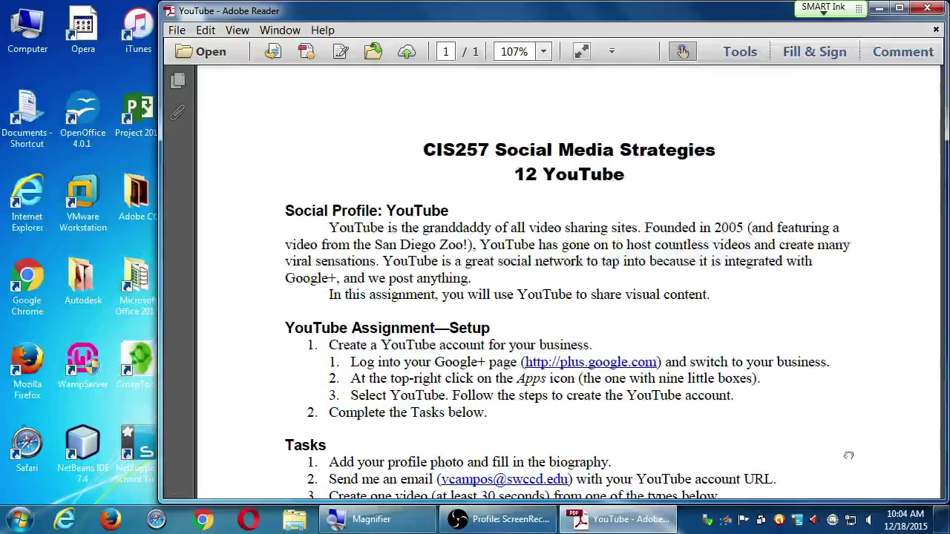
# Read the YouTube assignment PDF from the setup instructions through the tasks and types of videos, and close the document
pyautogui.scroll(10, 845, 301)
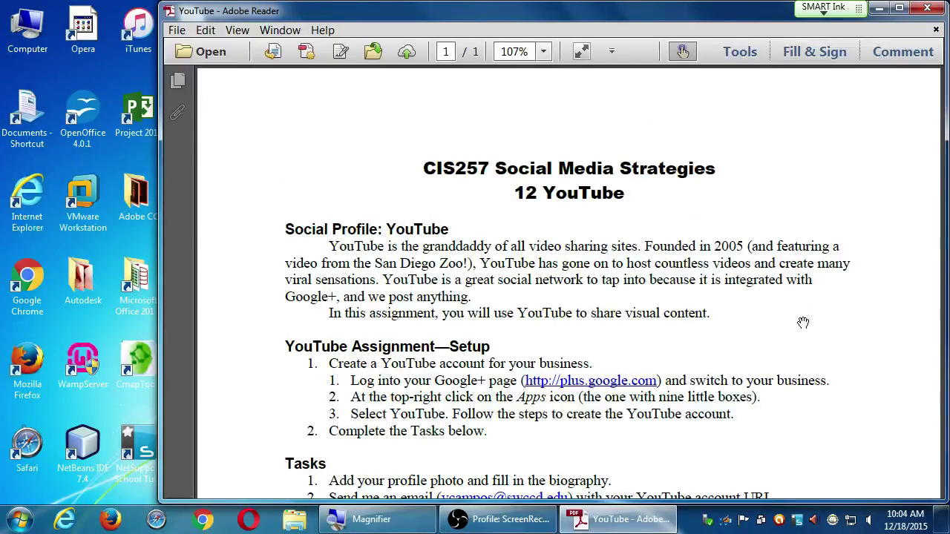
pyautogui.scroll(-4, 861, 401)
pyautogui.scroll(-7, 834, 301)
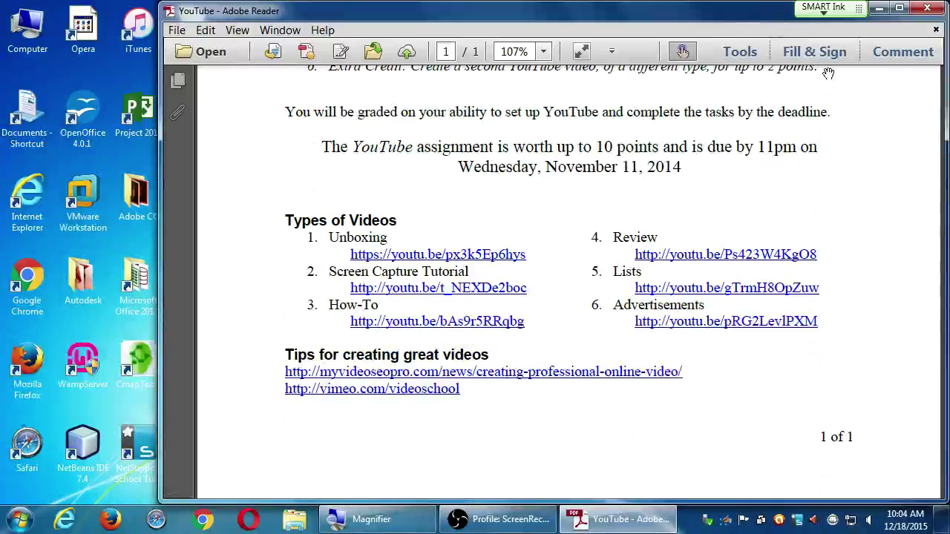
pyautogui.scroll(-1, 838, 195)
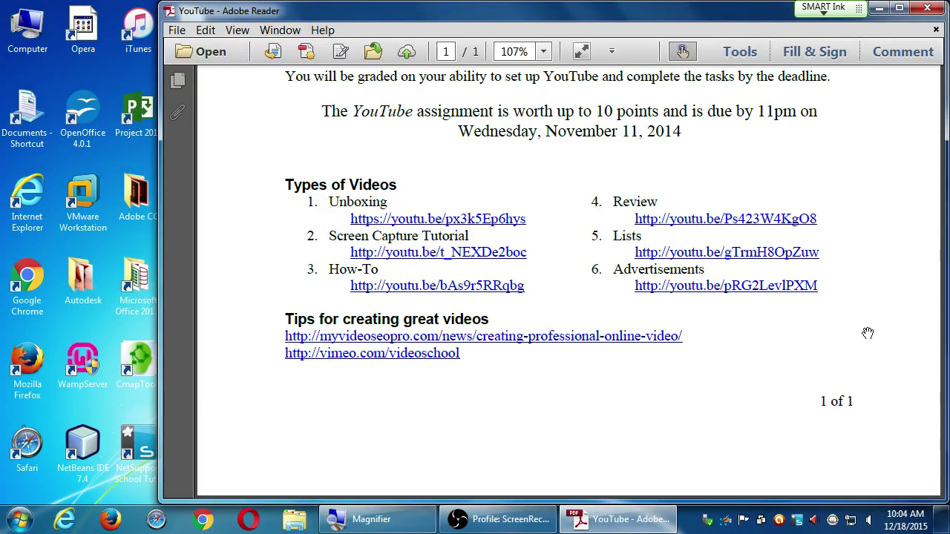
pyautogui.scroll(5, 862, 253)
pyautogui.scroll(-3, 855, 251)
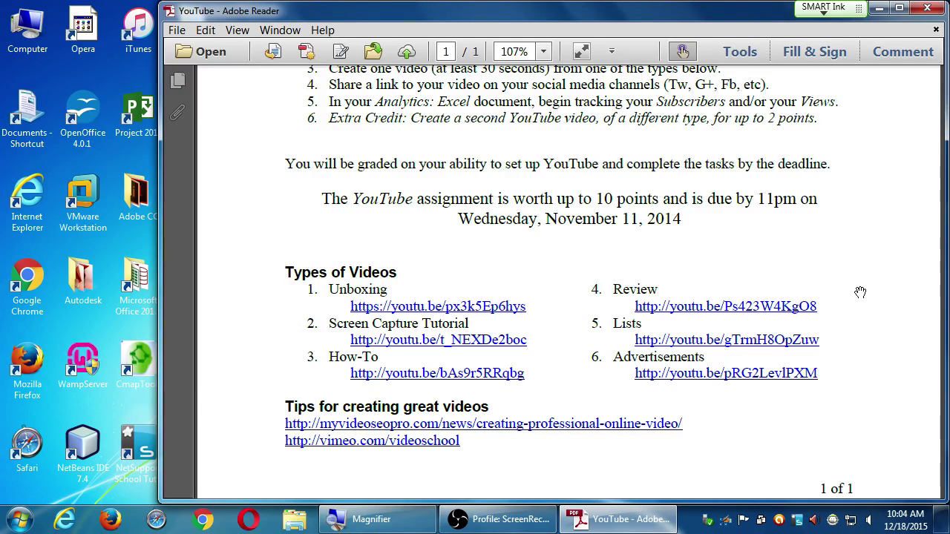
pyautogui.click(925, 9)
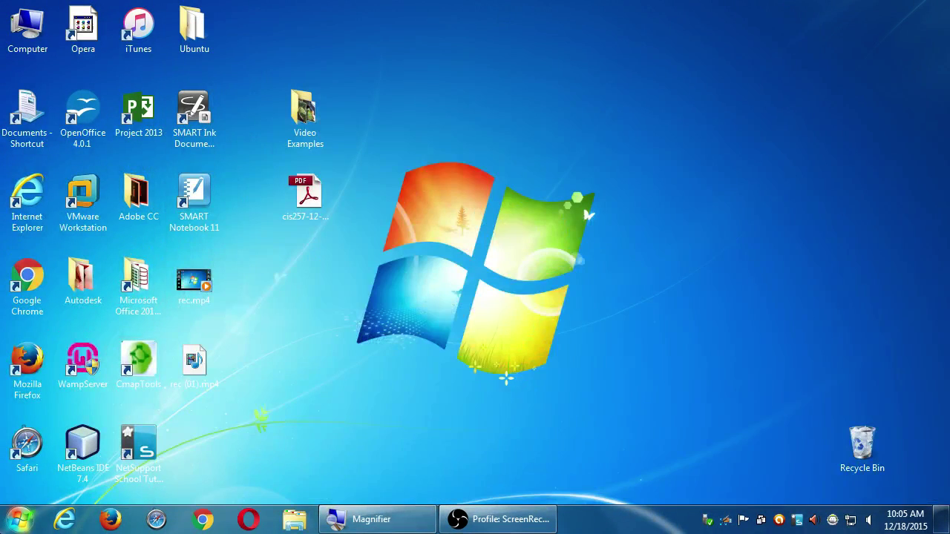
# Search the computer's programs for "movie maker", launch Movie Maker and maximize its window
pyautogui.click(18, 520)
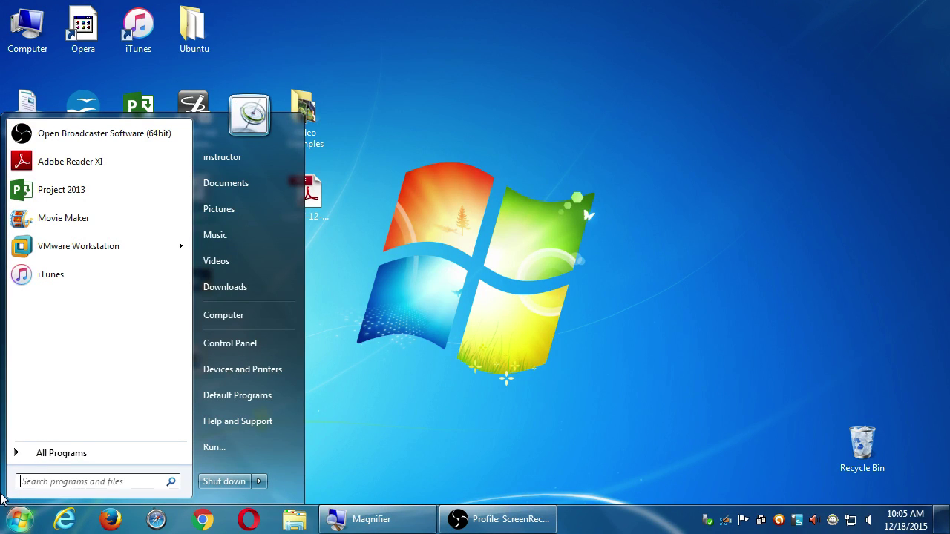
pyautogui.press('super+plus')
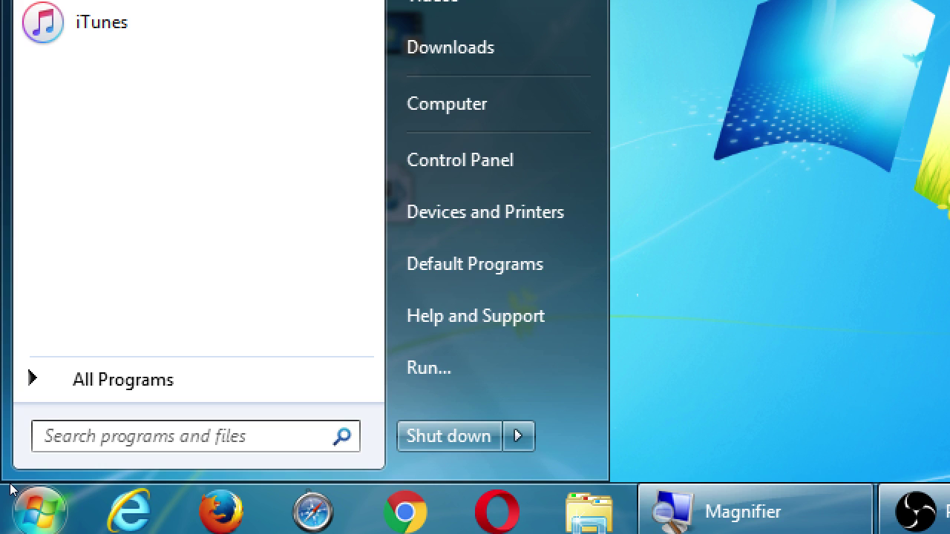
pyautogui.write('movie maker')
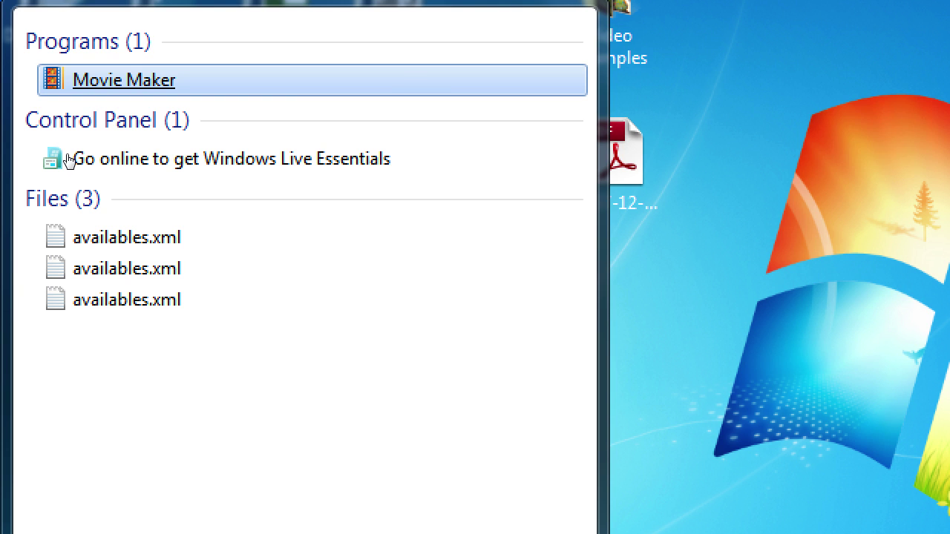
pyautogui.click(68, 160)
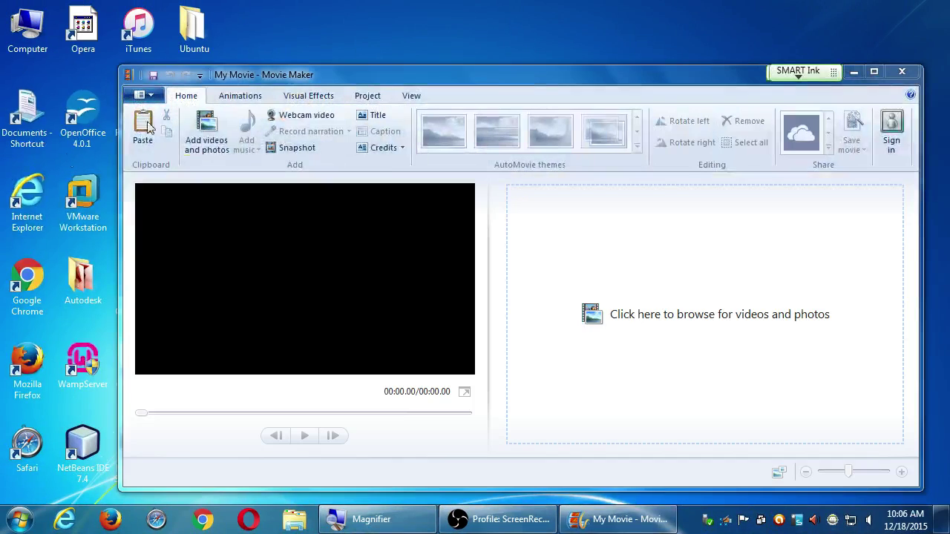
pyautogui.doubleClick(312, 76)
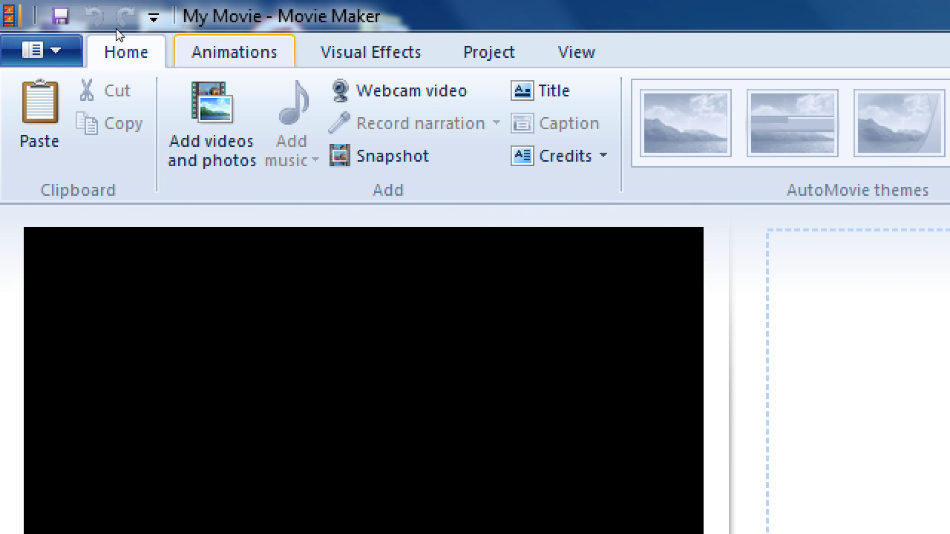
# Examine the transition and pan-and-zoom animations, the visual effects, and the project's audio and aspect ratio options
pyautogui.hotkey('alt', 'a')
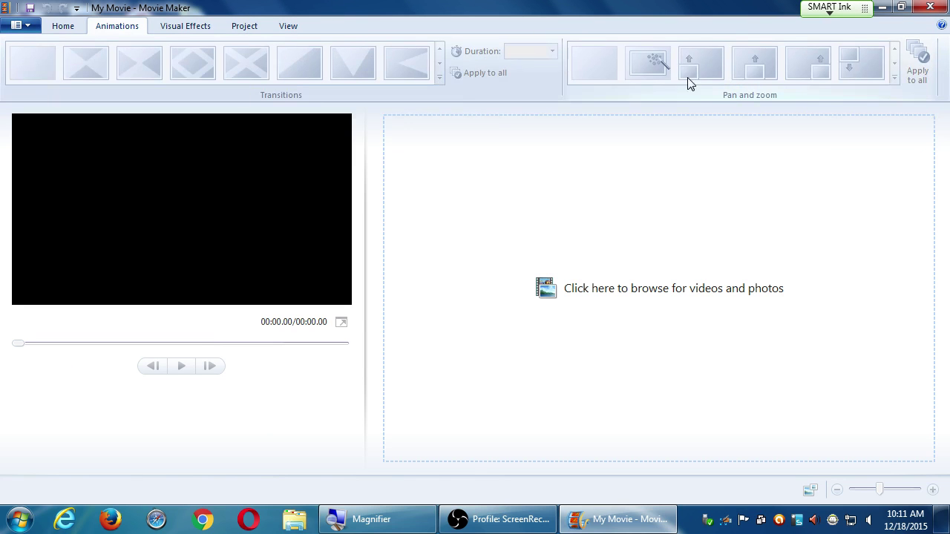
pyautogui.click(207, 26)
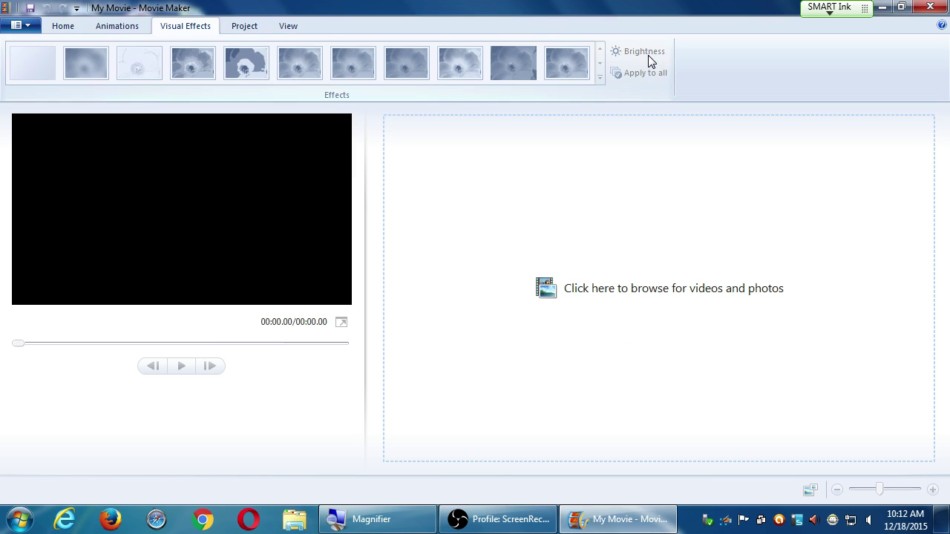
pyautogui.click(246, 26)
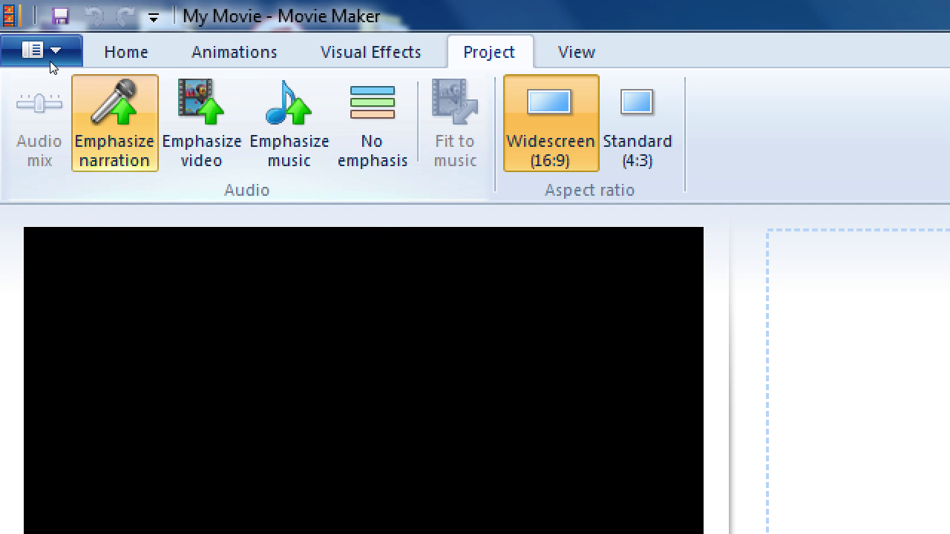
# Try the project's audio emphasis options for video, music and no emphasis, and set it back to Emphasize narration
pyautogui.click(202, 122)
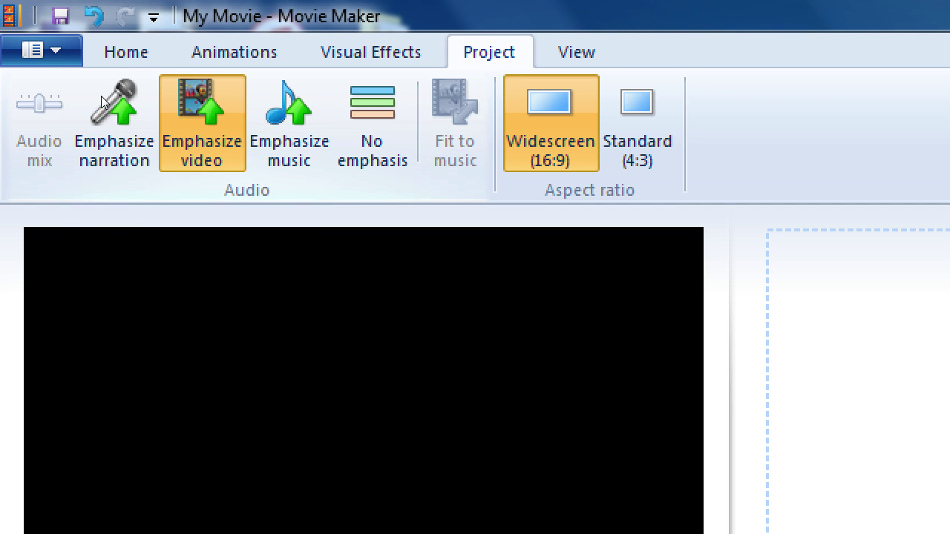
pyautogui.hotkey('alt', 'p')
pyautogui.press('m')
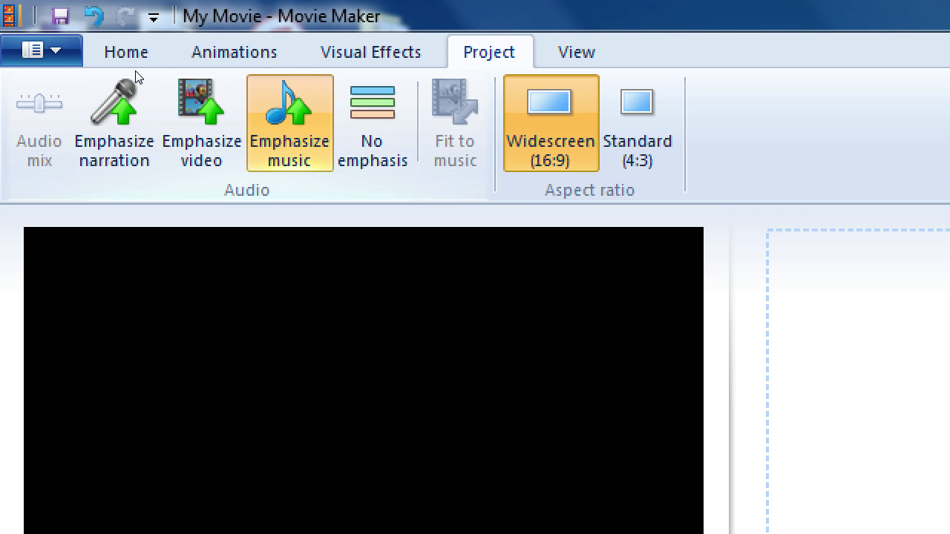
pyautogui.hotkey('alt', 'p')
pyautogui.press('n')
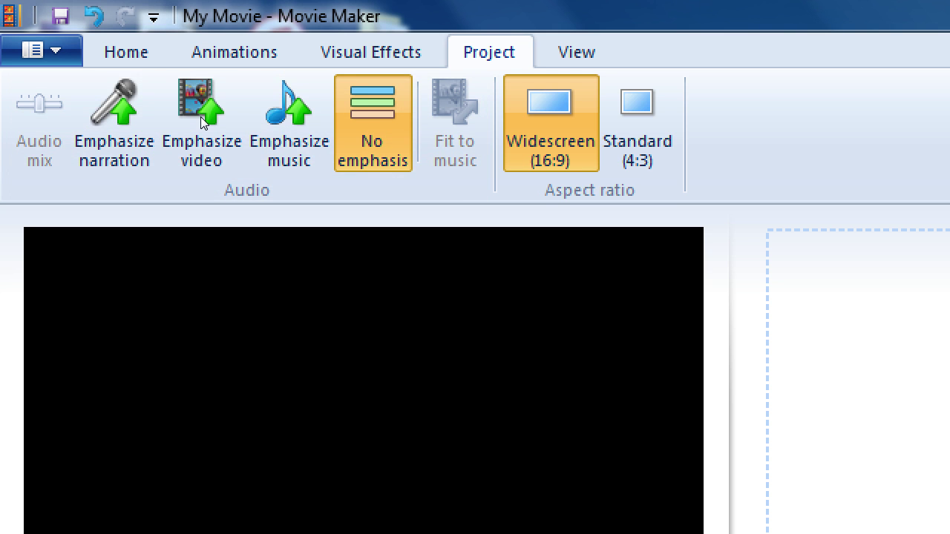
pyautogui.hotkey('alt', 'p')
pyautogui.press('e')
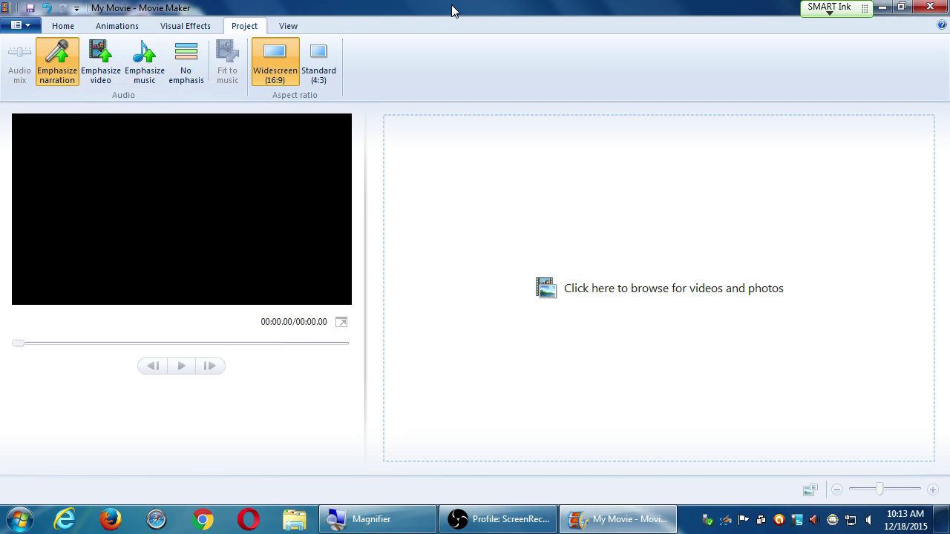
# Examine Movie Maker's viewing options, such as time zoom, thumbnail size and waveforms, and return to the Home commands
pyautogui.click(882, 9)
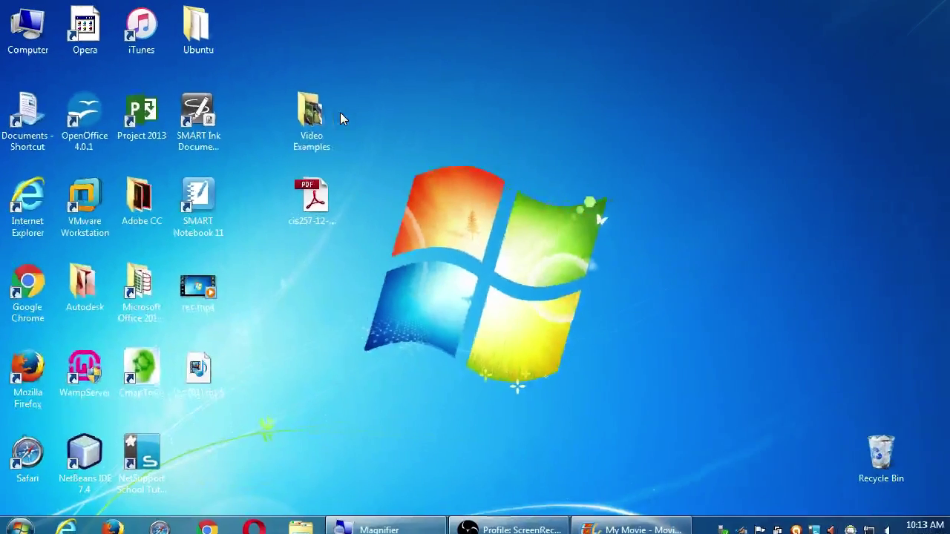
pyautogui.click(605, 519)
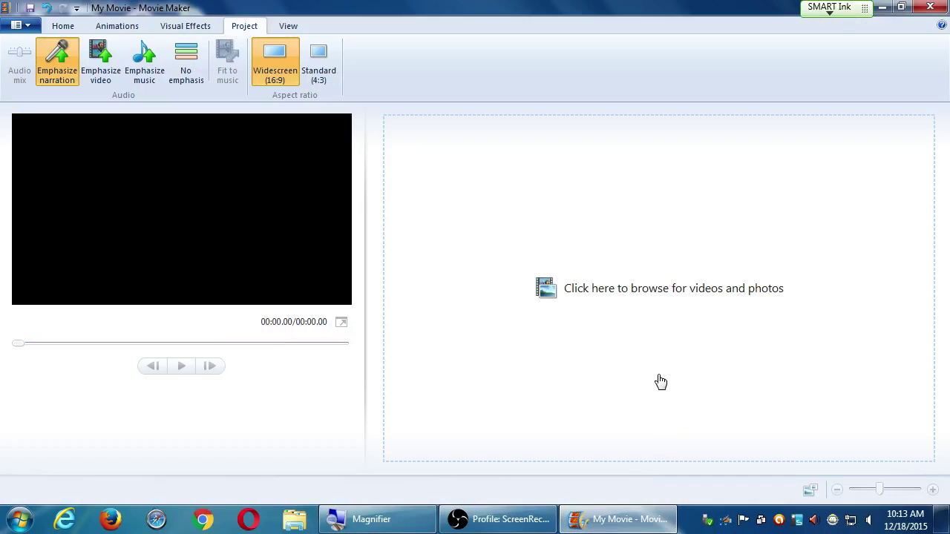
pyautogui.click(288, 28)
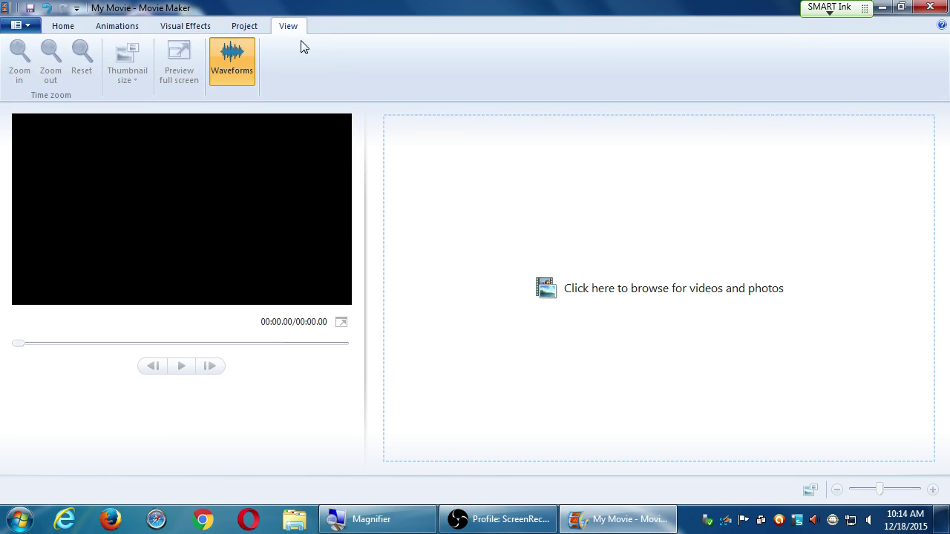
pyautogui.click(79, 31)
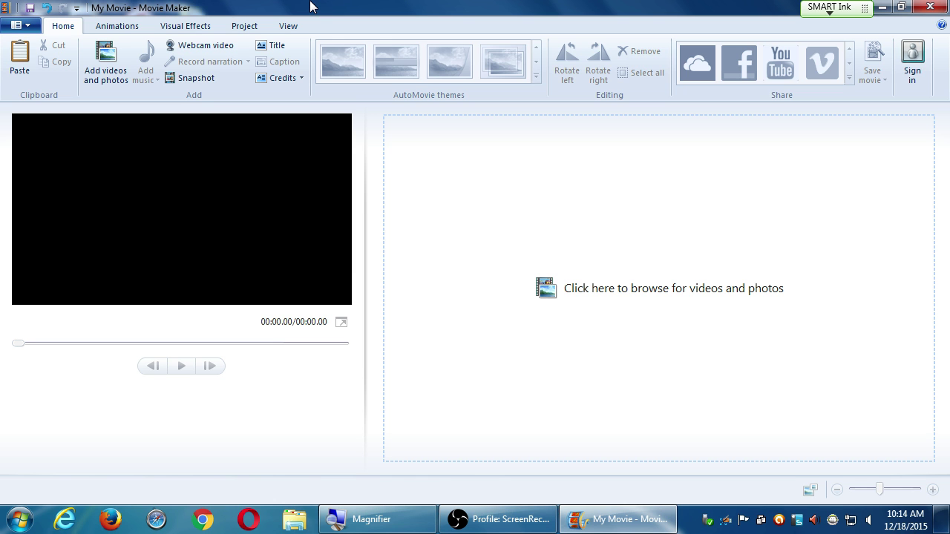
# Play WP_20151216_11_38_03_Pro.mp4 from the desktop's Video Examples folder, accepting the recommended settings for Windows Media Player
pyautogui.press('super+d')
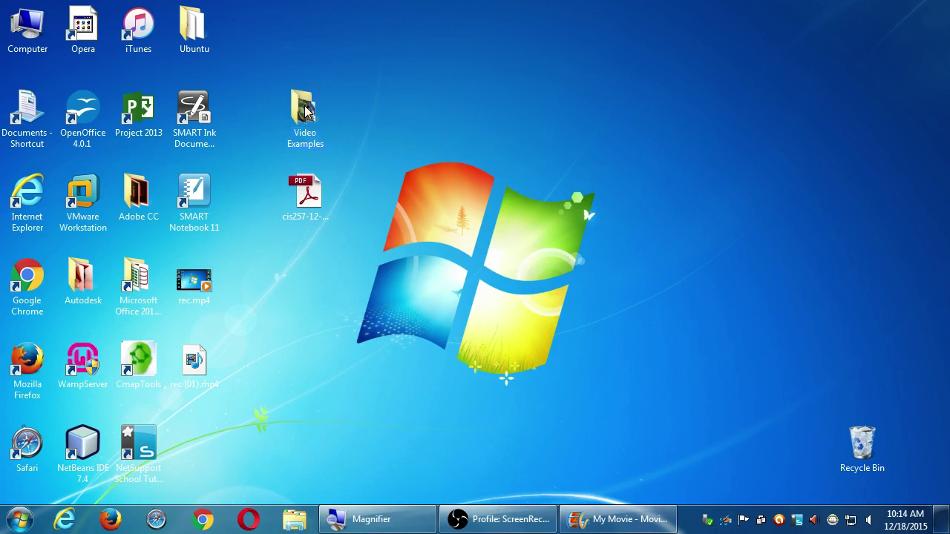
pyautogui.doubleClick(307, 110)
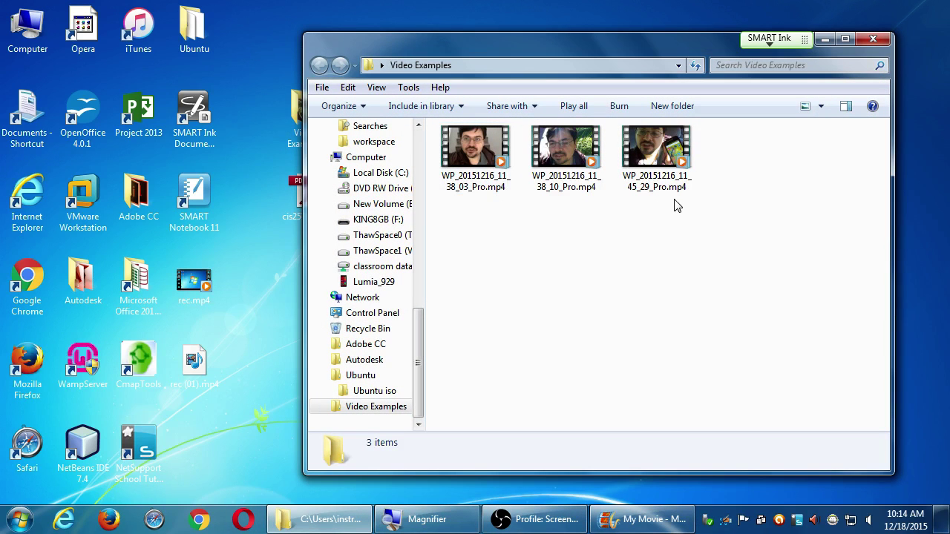
pyautogui.click(458, 144)
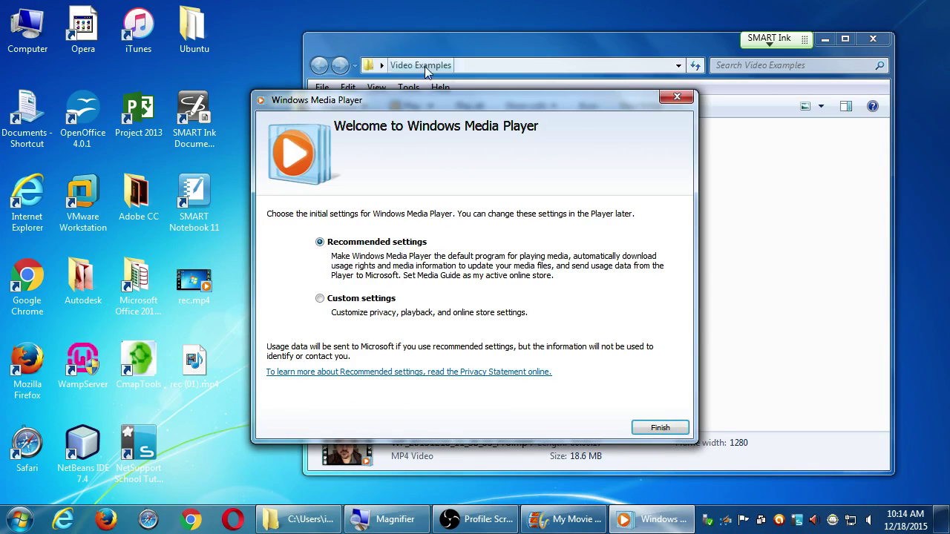
pyautogui.moveTo(424, 96); pyautogui.dragTo(408, 260)
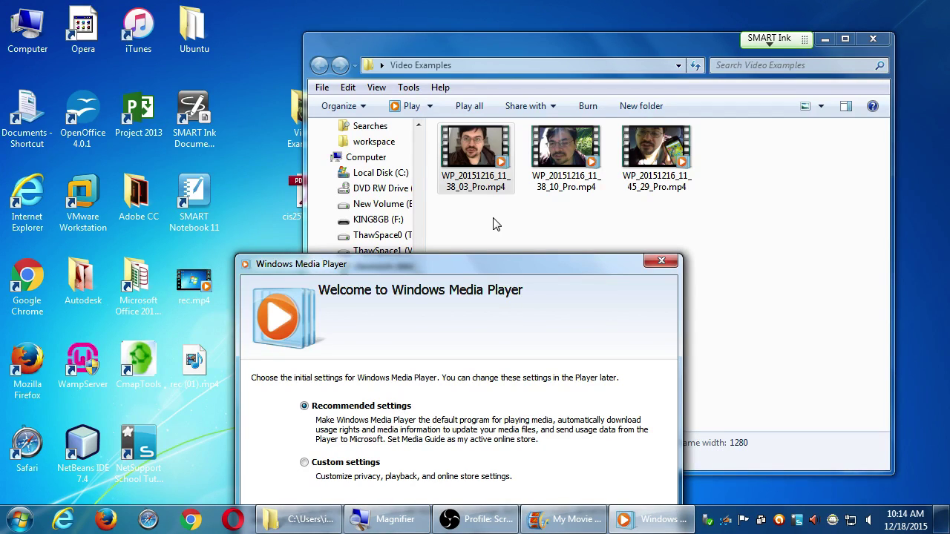
pyautogui.moveTo(568, 266); pyautogui.dragTo(546, 148)
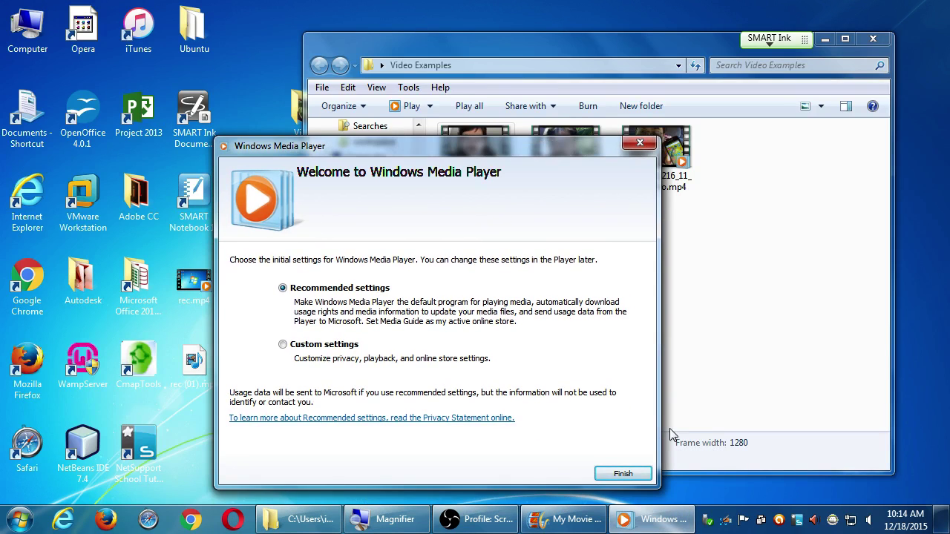
pyautogui.click(623, 476)
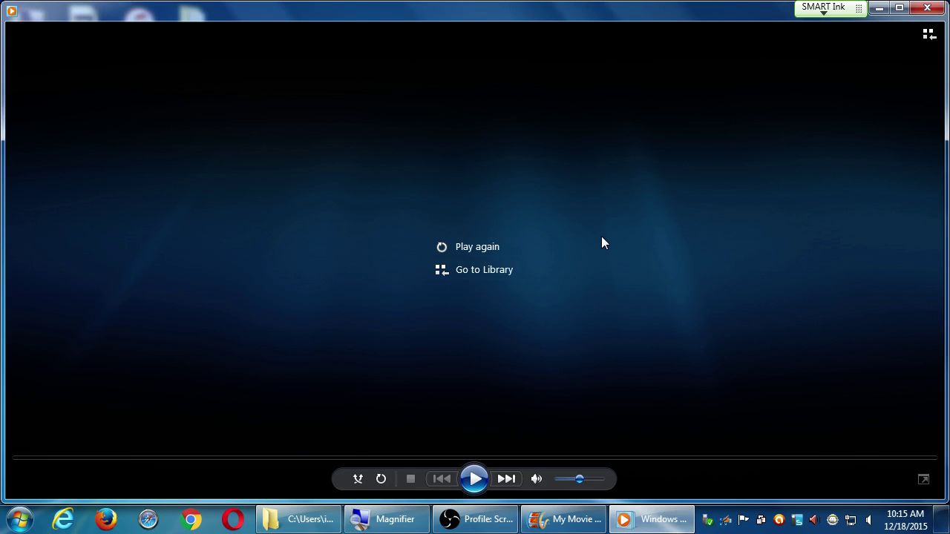
# Replay the WP_20151216_11_38_03_Pro clip, restart it from the beginning, and close the player
pyautogui.click(489, 251)
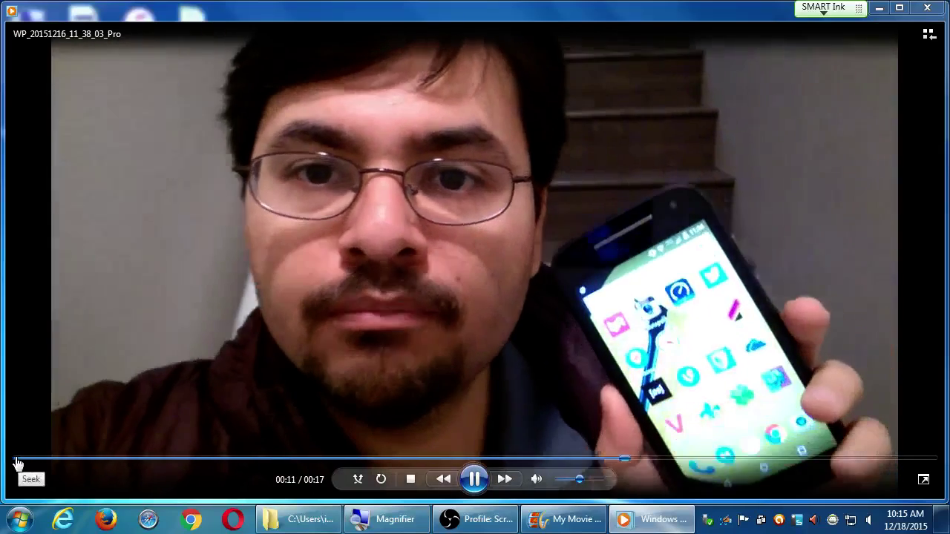
pyautogui.click(17, 459)
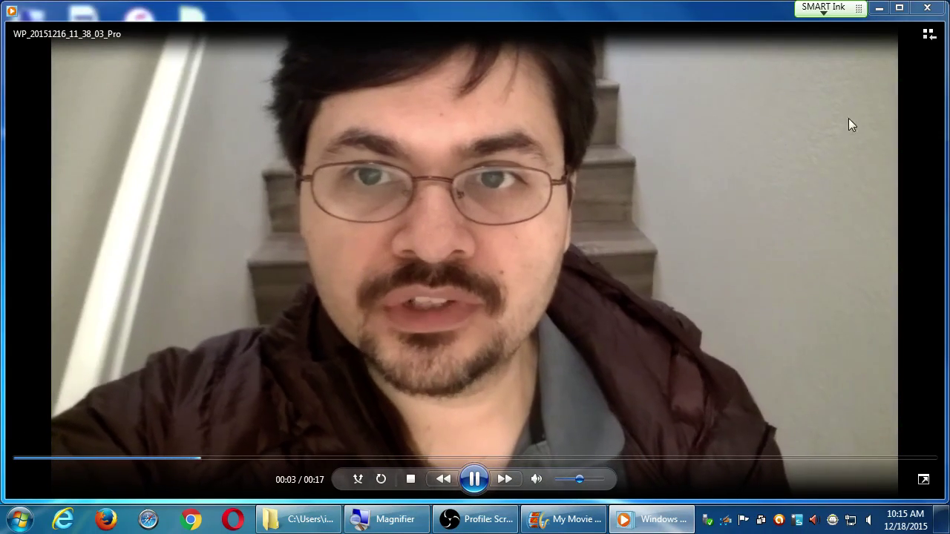
pyautogui.click(928, 8)
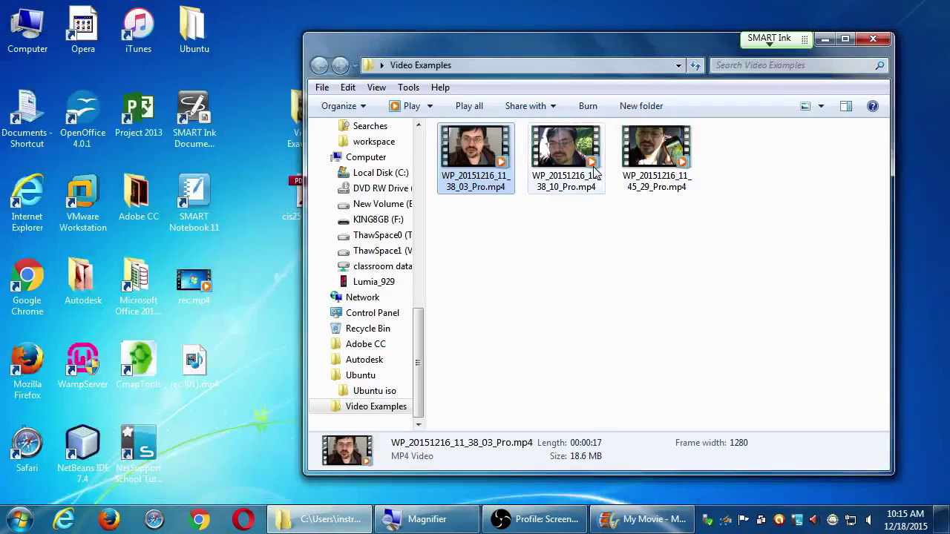
# Play WP_20151216_11_38_10_Pro.mp4, close the player, and play WP_20151216_11_45_29_Pro.mp4
pyautogui.doubleClick(573, 151)
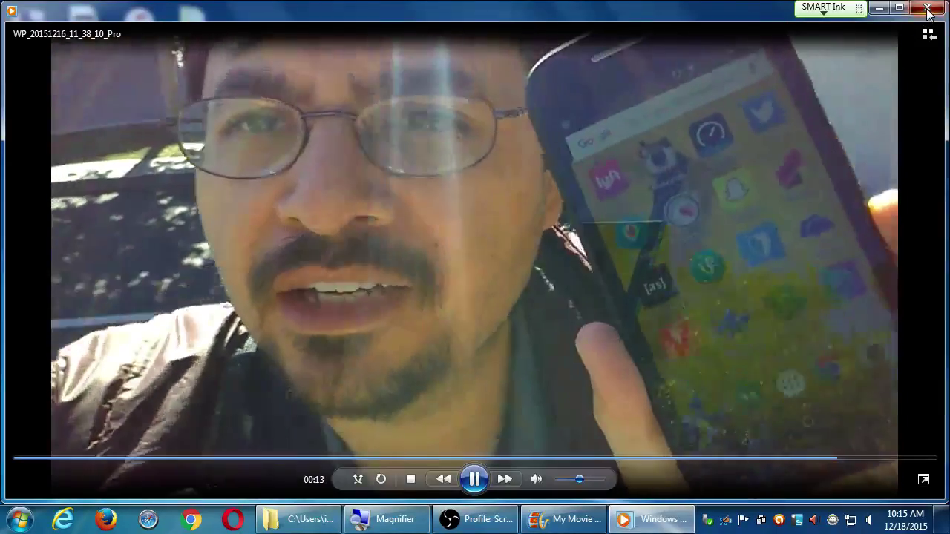
pyautogui.click(927, 9)
pyautogui.doubleClick(645, 148)
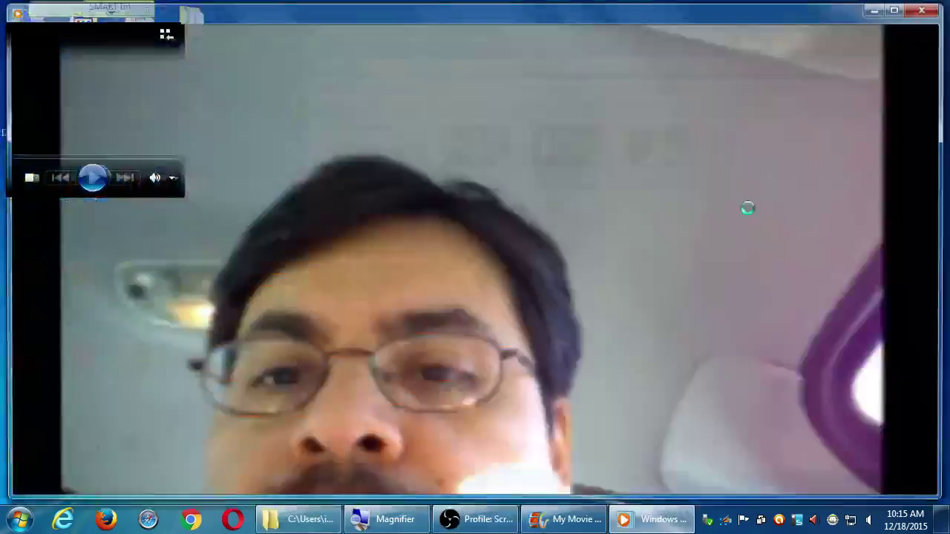